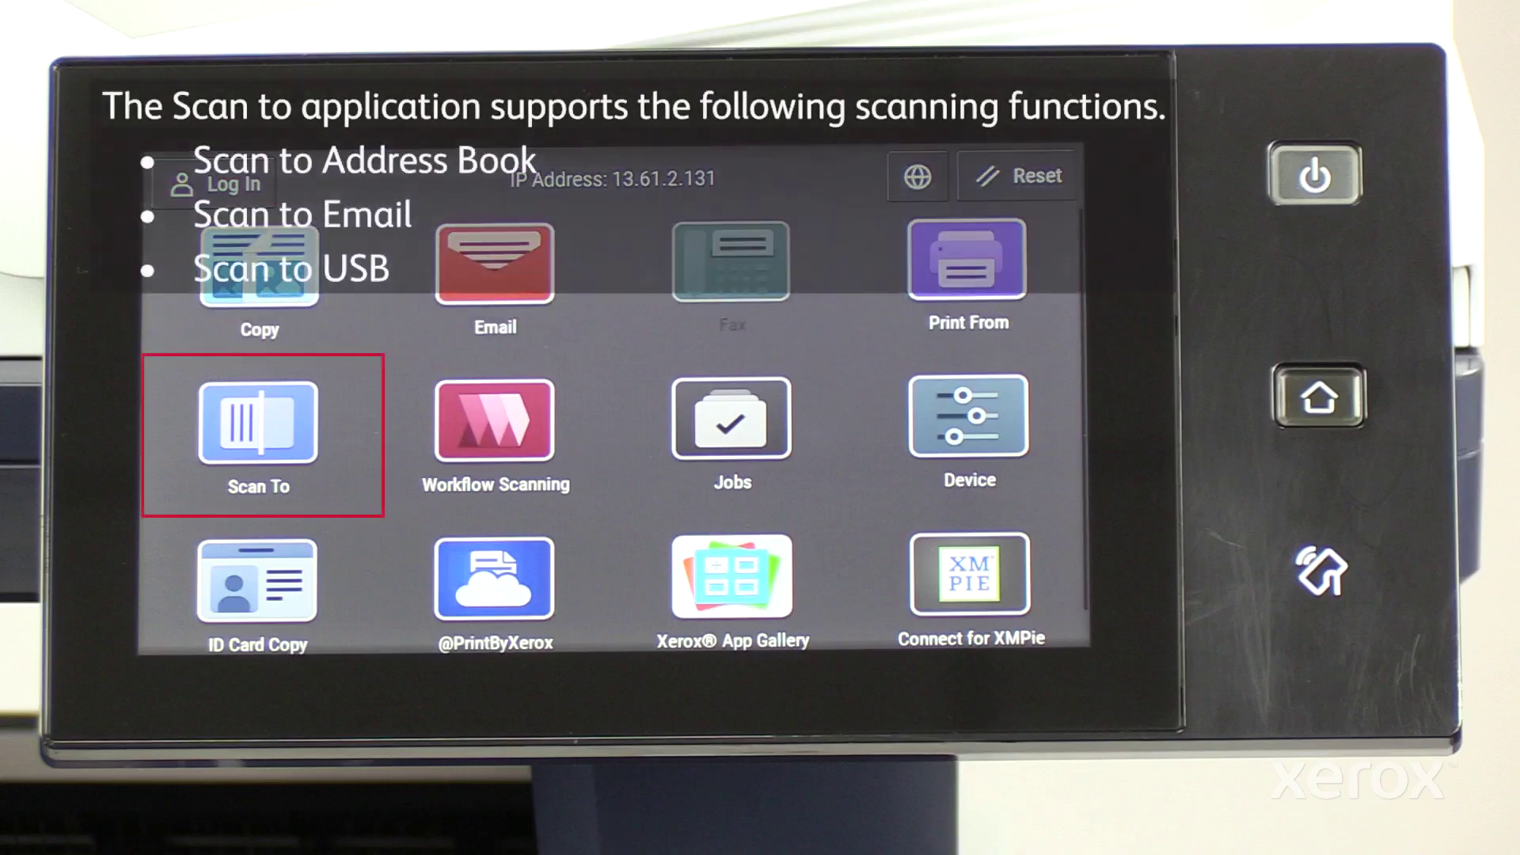
# - Launch Scan To from the home screen to show the Device Address Book, Email and USB destinations
pyautogui.click(257, 421)
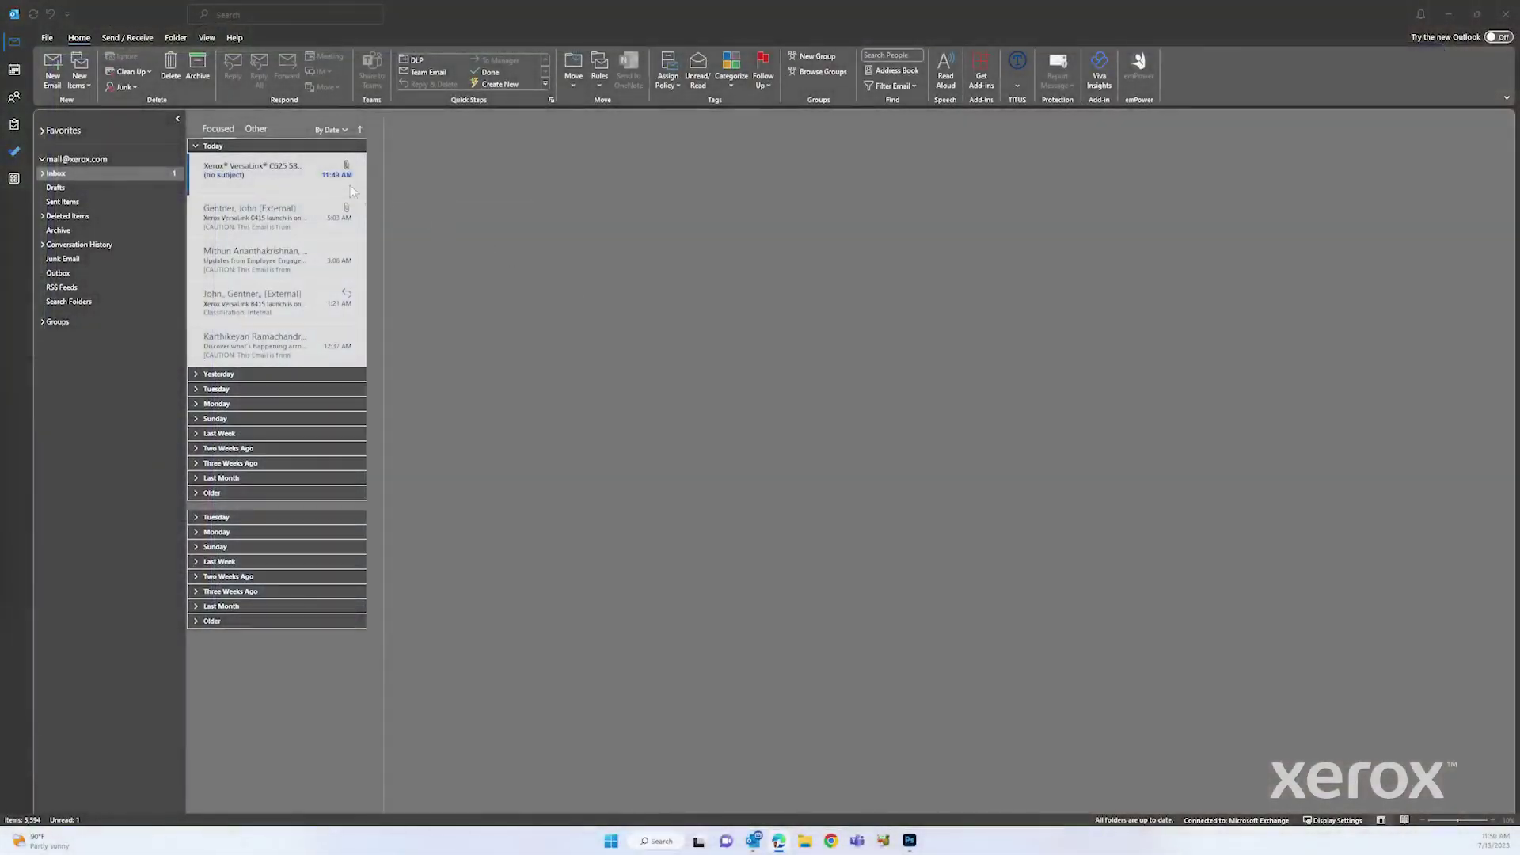
# - Show the top Xerox VersaLink C625 email and its test.pdf attachment in the reading pane
pyautogui.click(307, 167)
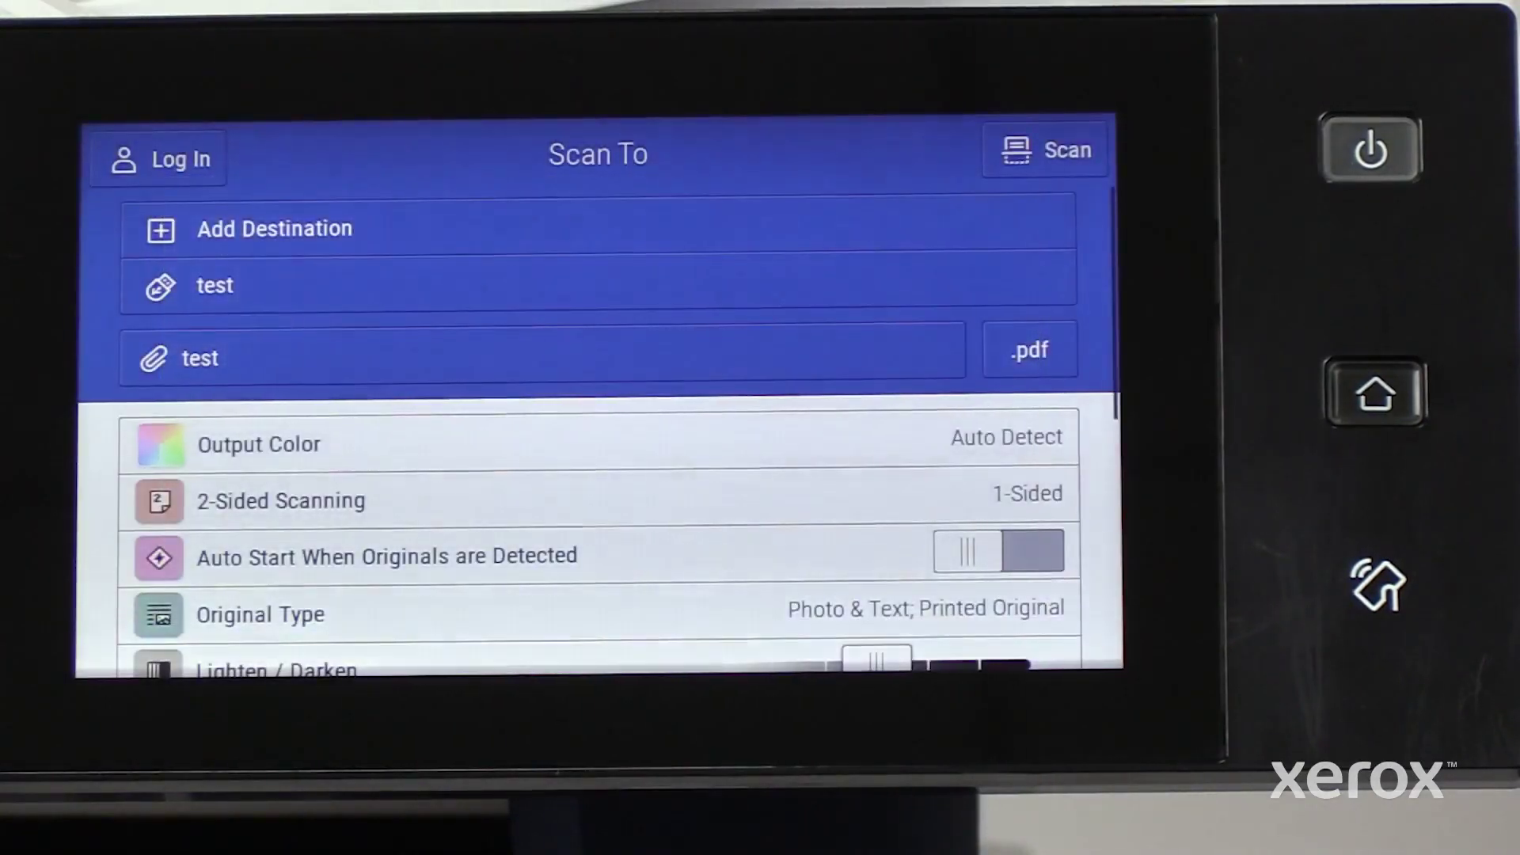
# - Bring up the Change Folder, Remove and Details menu for the test destination
pyautogui.click(1033, 284)
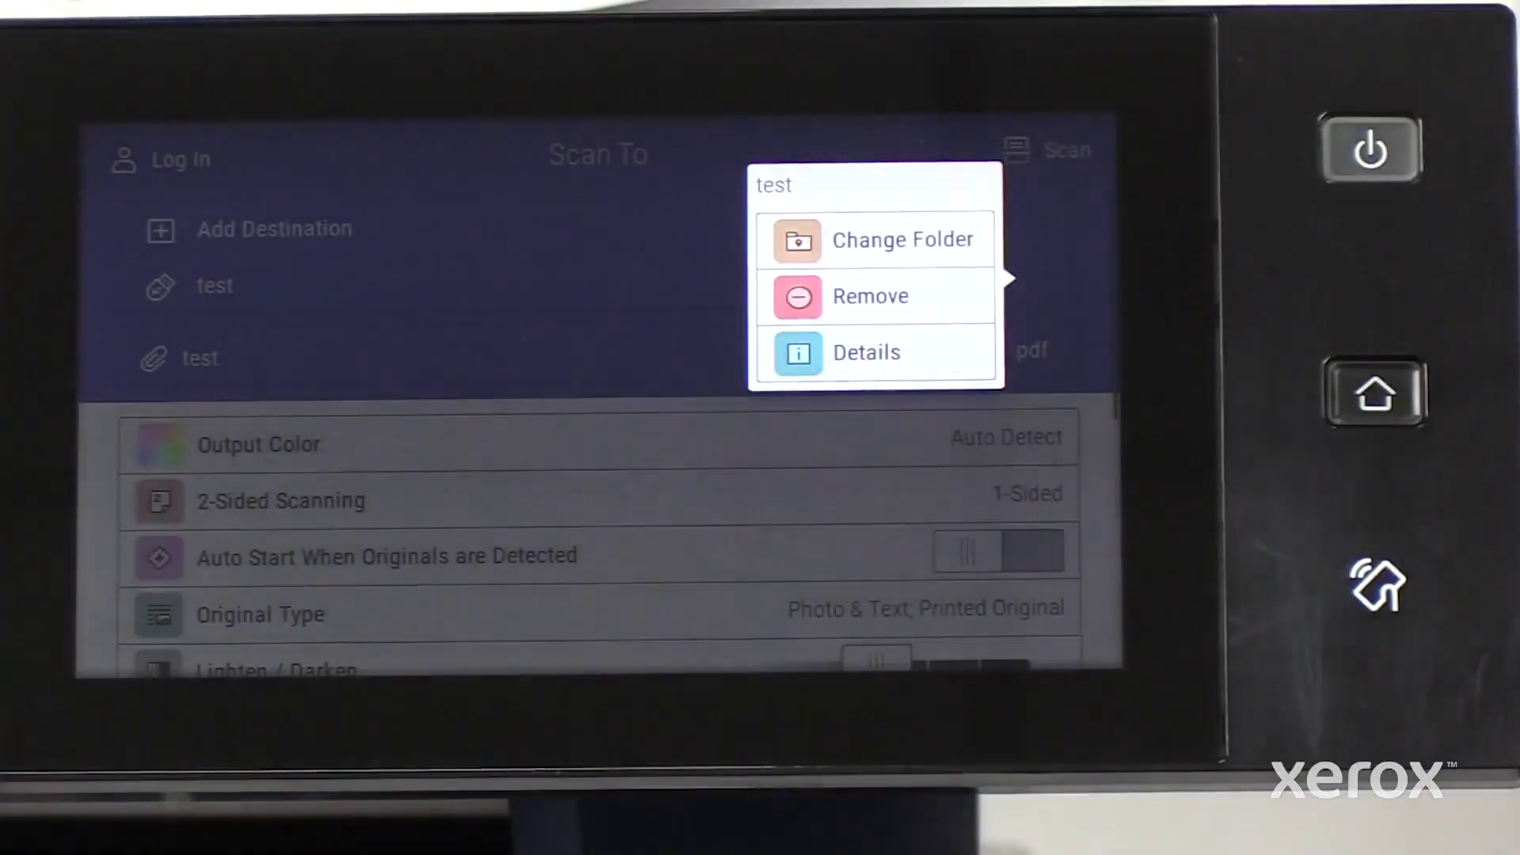